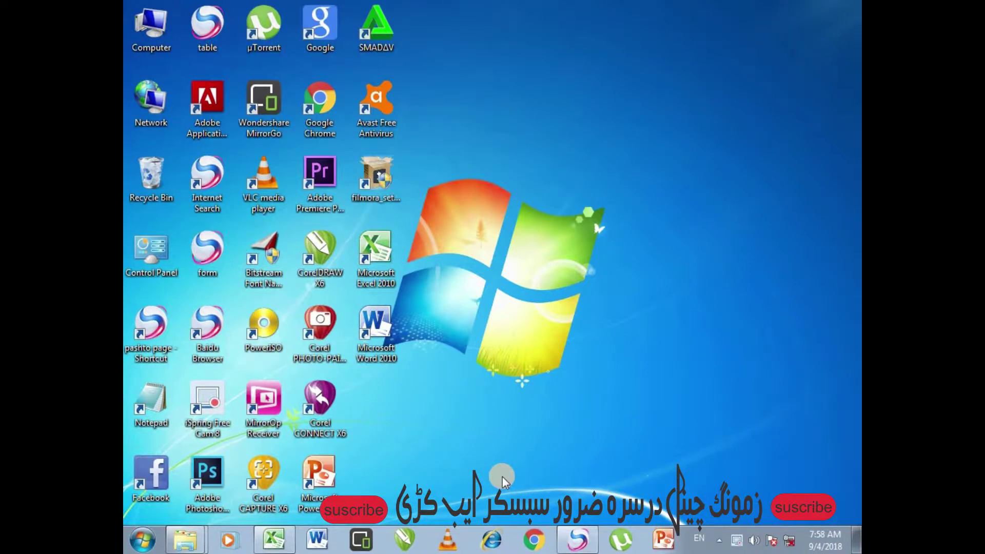
Switch to the open Excel workbook and enter 12 in cell A2 and 12 in cell B2
{"action": "left_click", "coordinate": [273, 539]}
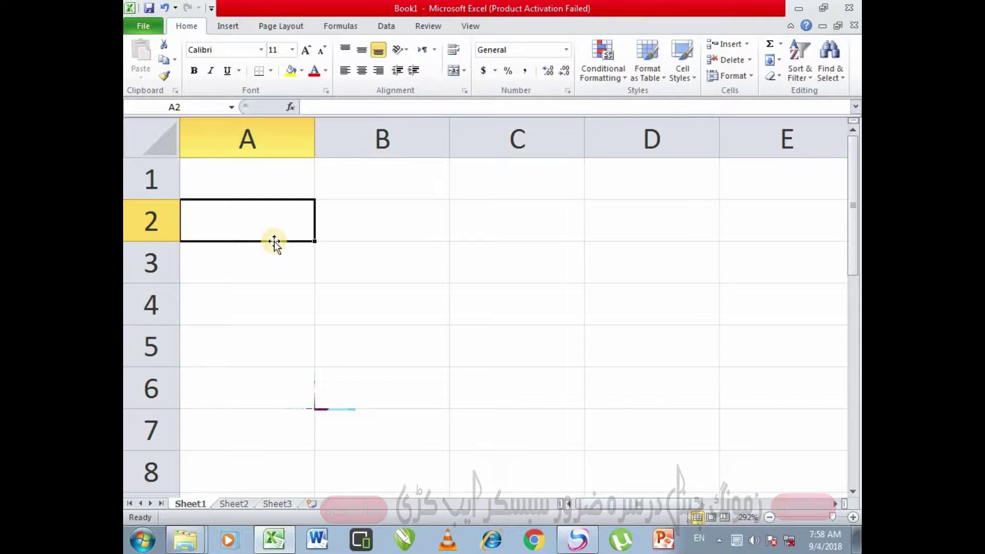
{"action": "type", "text": "12"}
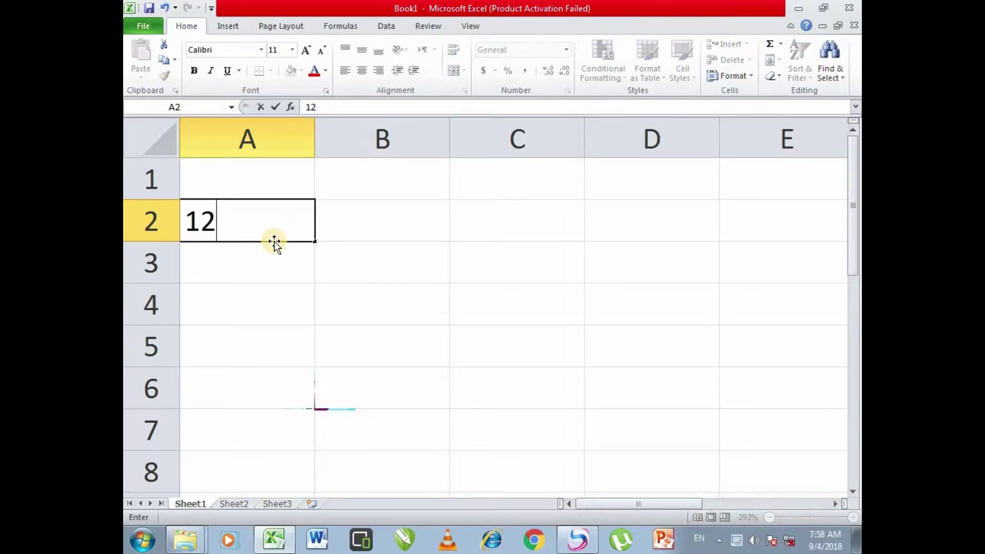
{"action": "key", "text": "Tab"}
{"action": "type", "text": "12"}
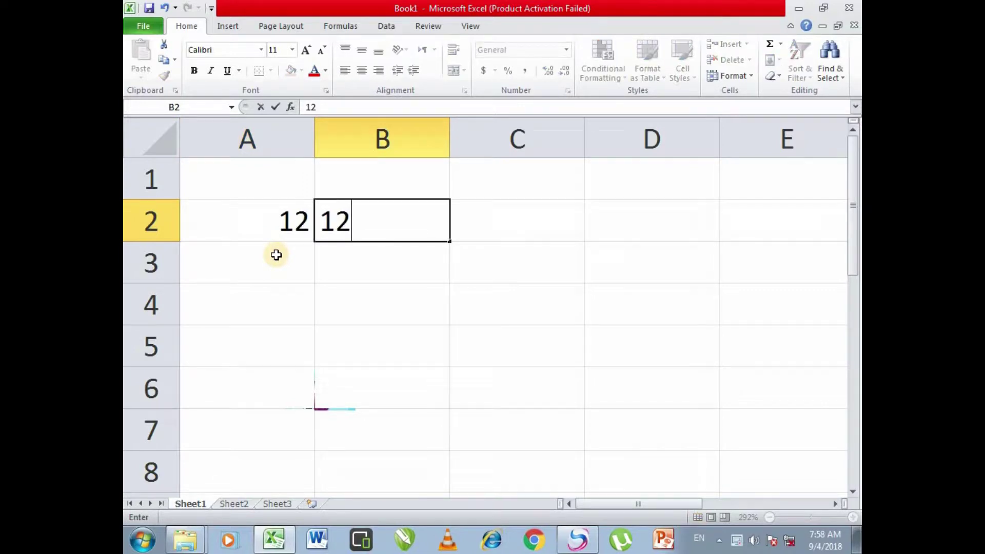
Add the two numbers in cell B3 with the formula =A2+B2
{"action": "left_click", "coordinate": [328, 273]}
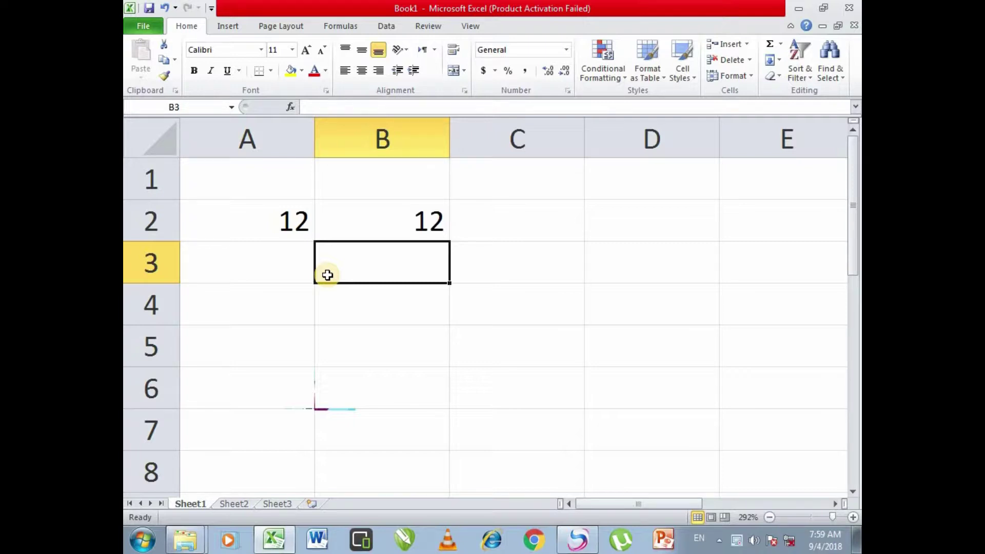
{"action": "type", "text": "="}
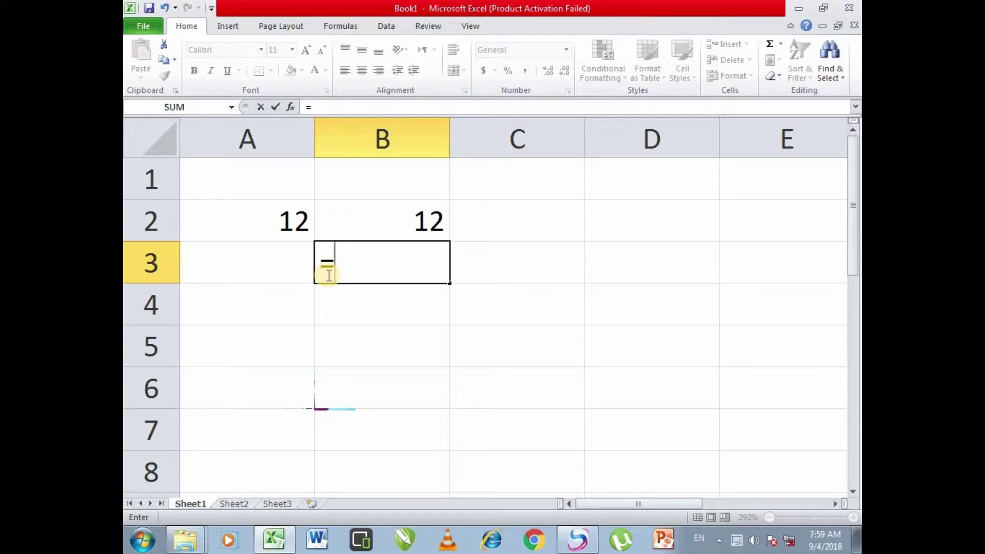
{"action": "type", "text": "a2"}
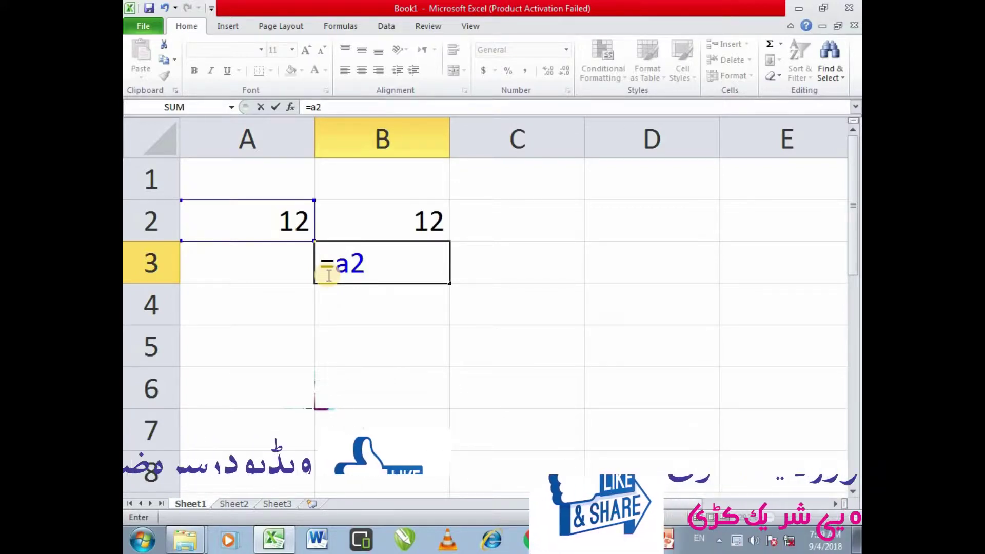
{"action": "type", "text": "+"}
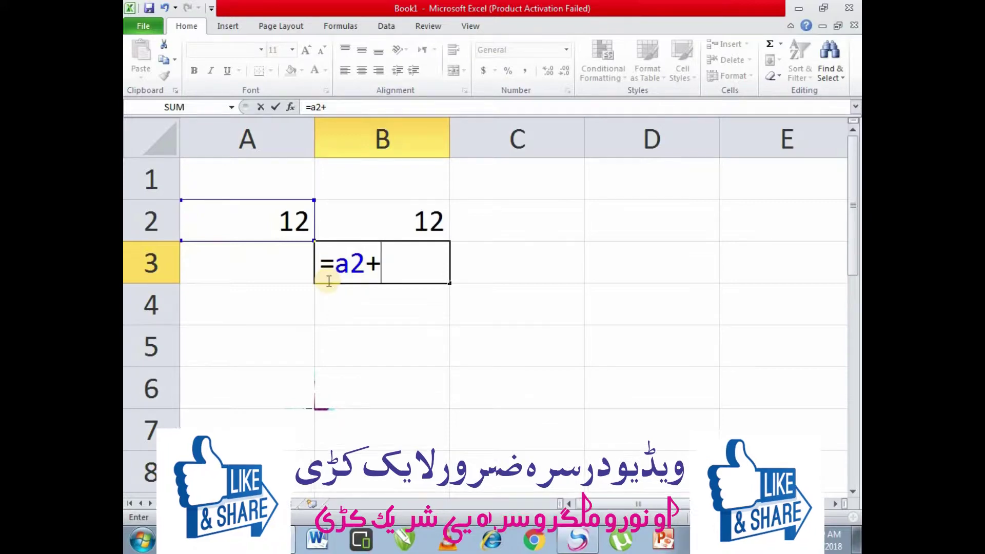
{"action": "type", "text": "b2"}
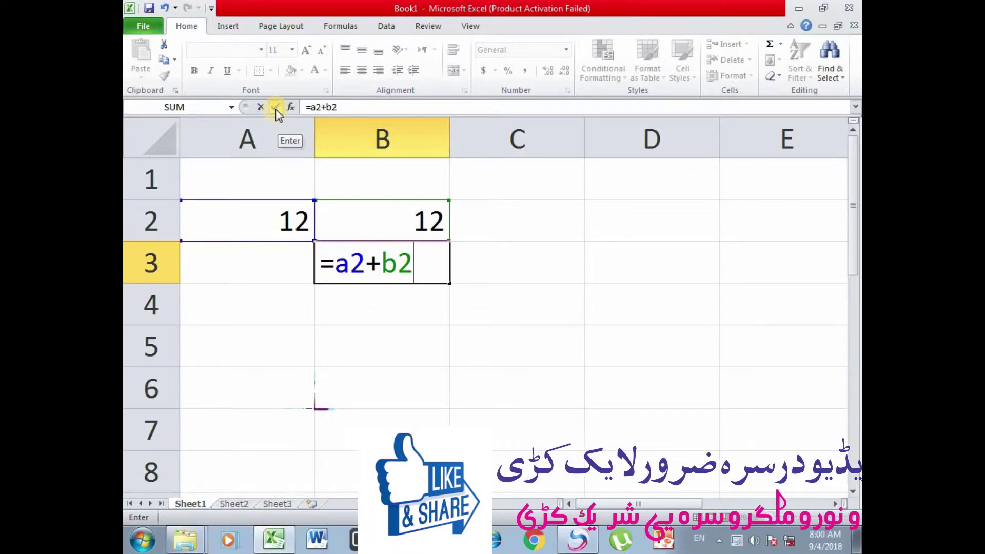
{"action": "key", "text": "Return"}
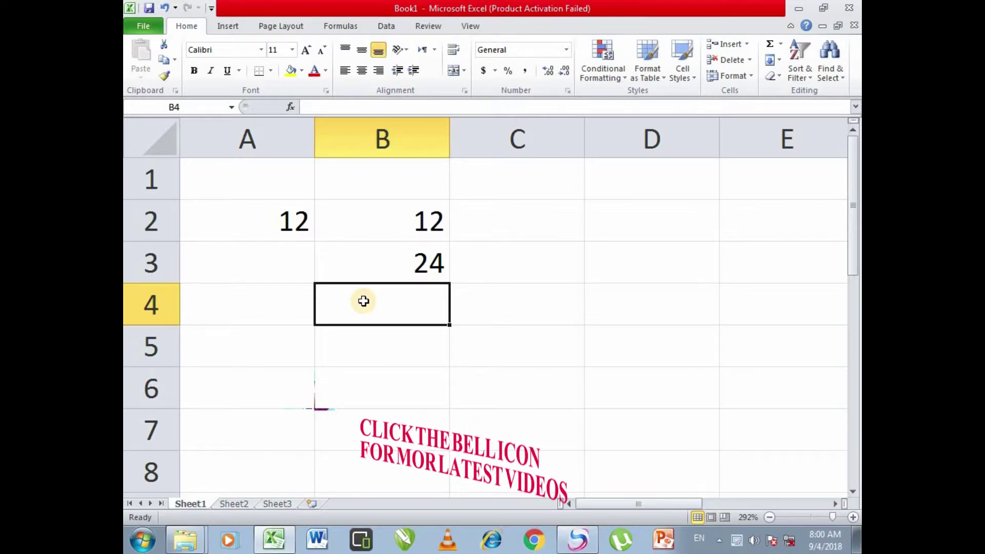
Divide the first number by the second in cell B4 with the formula =A2/B2
{"action": "type", "text": "="}
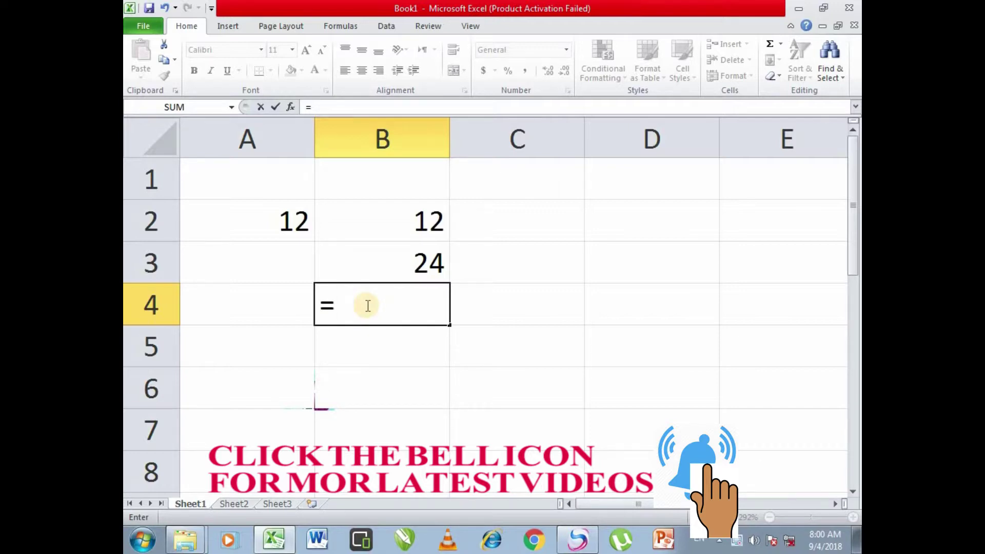
{"action": "key", "text": "Up"}
{"action": "key", "text": "Up"}
{"action": "key", "text": "Left"}
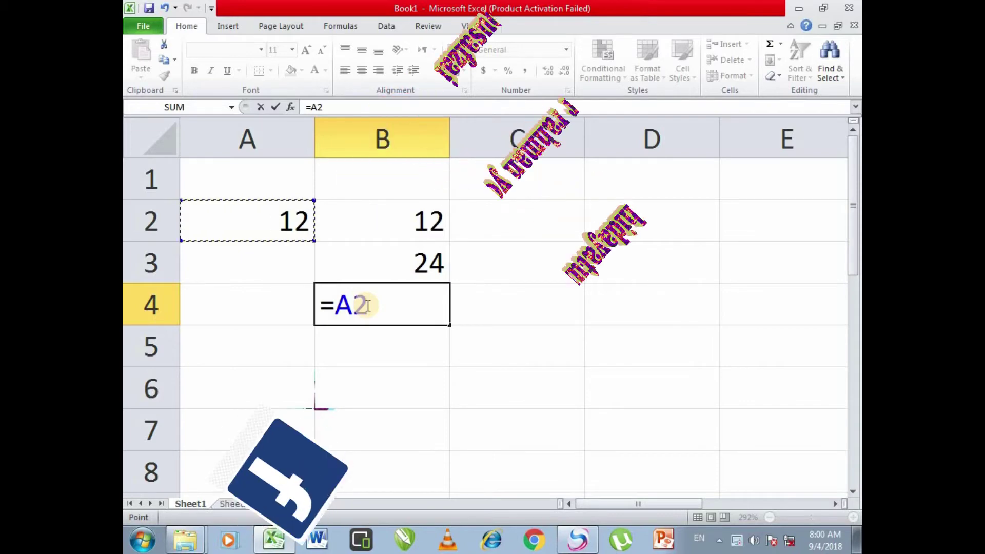
{"action": "type", "text": "/"}
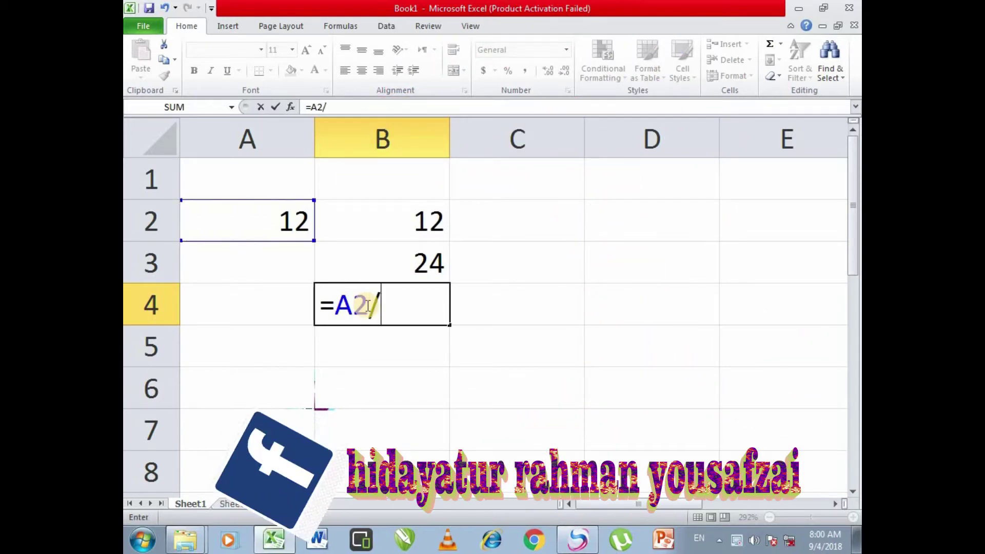
{"action": "key", "text": "Right"}
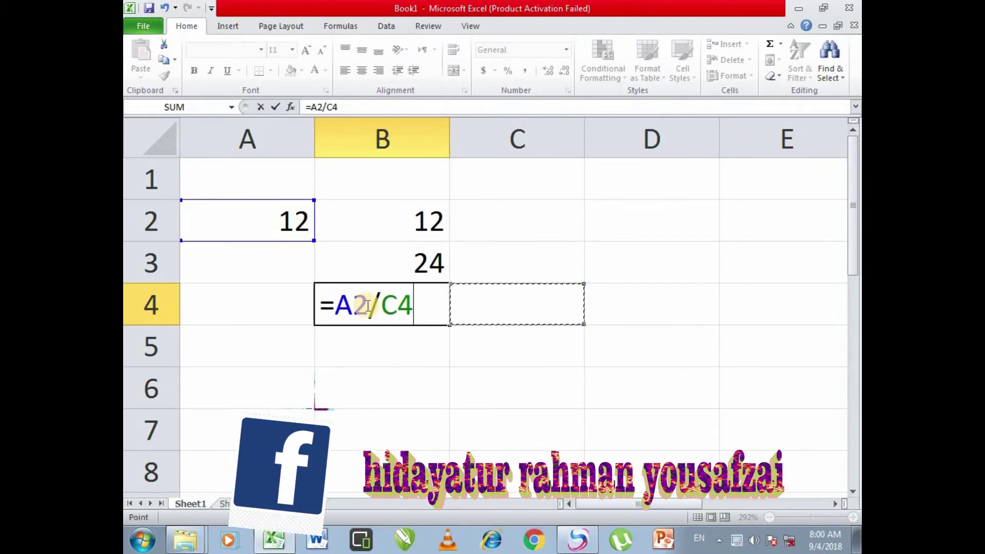
{"action": "key", "text": "Up"}
{"action": "key", "text": "Up"}
{"action": "key", "text": "Left"}
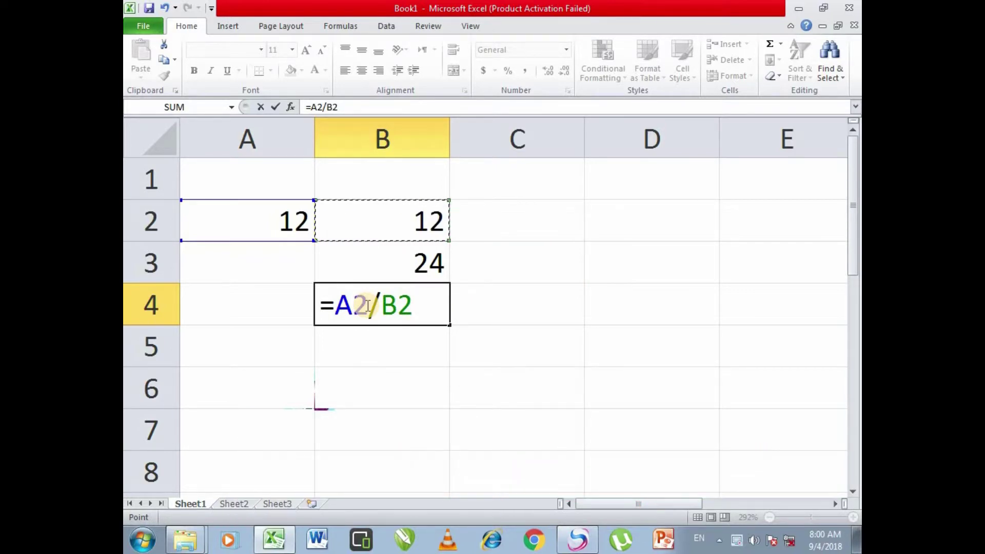
{"action": "key", "text": "Return"}
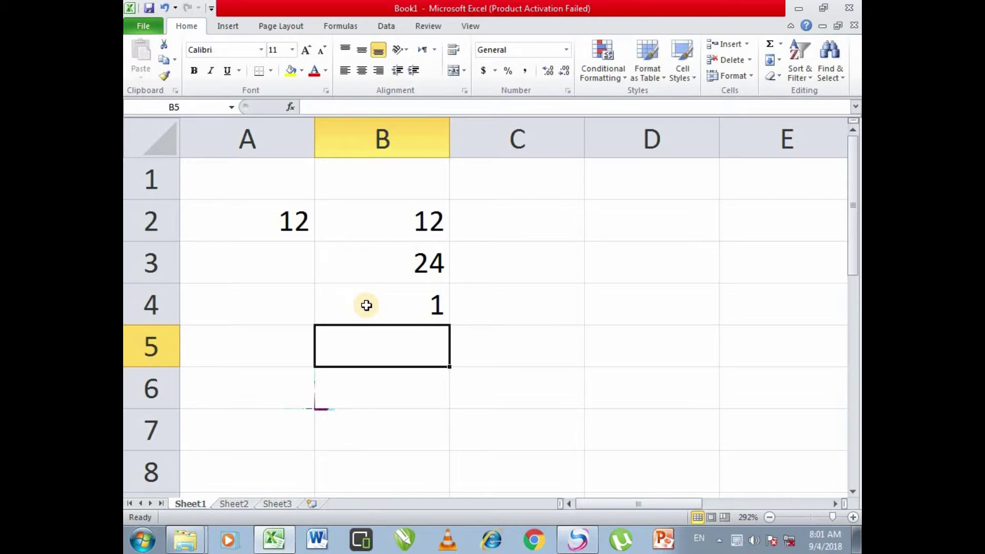
Multiply the two numbers in cell B5 with the formula =A2*B2
{"action": "type", "text": "="}
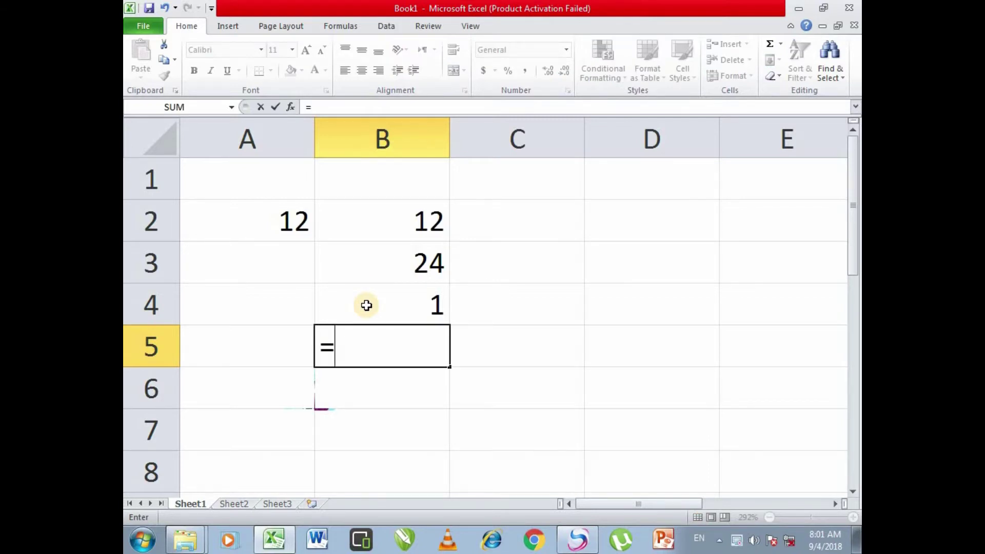
{"action": "key", "text": "Up"}
{"action": "key", "text": "Up"}
{"action": "key", "text": "Up"}
{"action": "key", "text": "Left"}
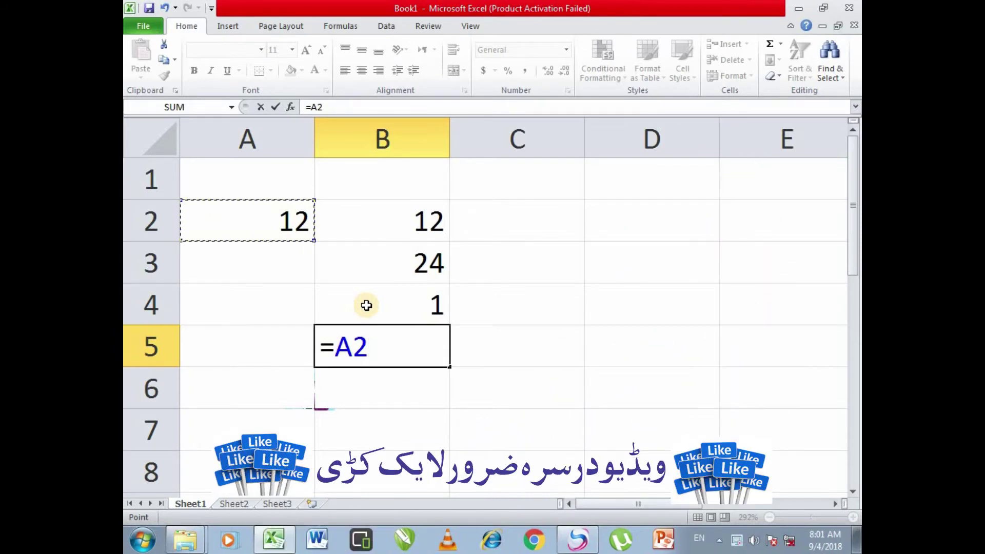
{"action": "type", "text": "*"}
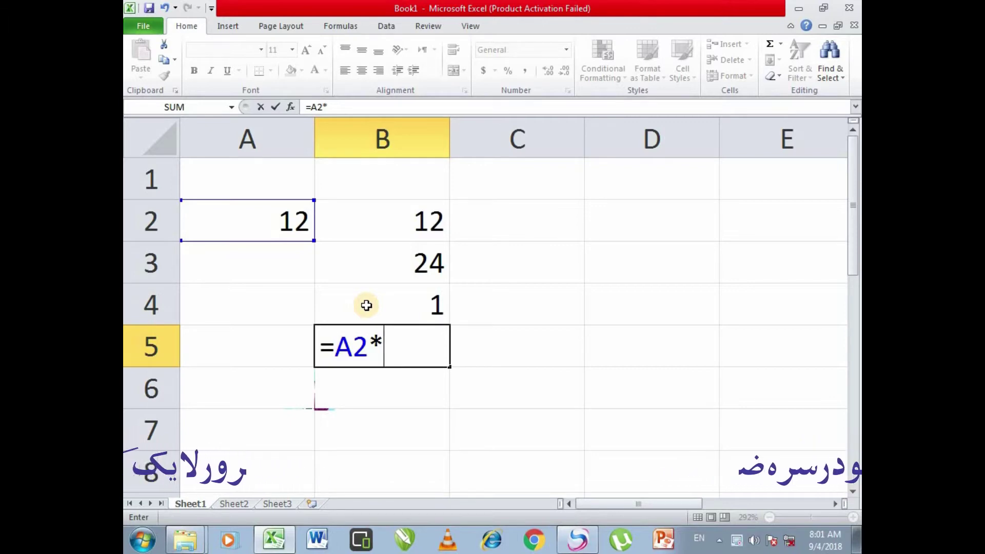
{"action": "key", "text": "Up"}
{"action": "key", "text": "Up"}
{"action": "key", "text": "Up"}
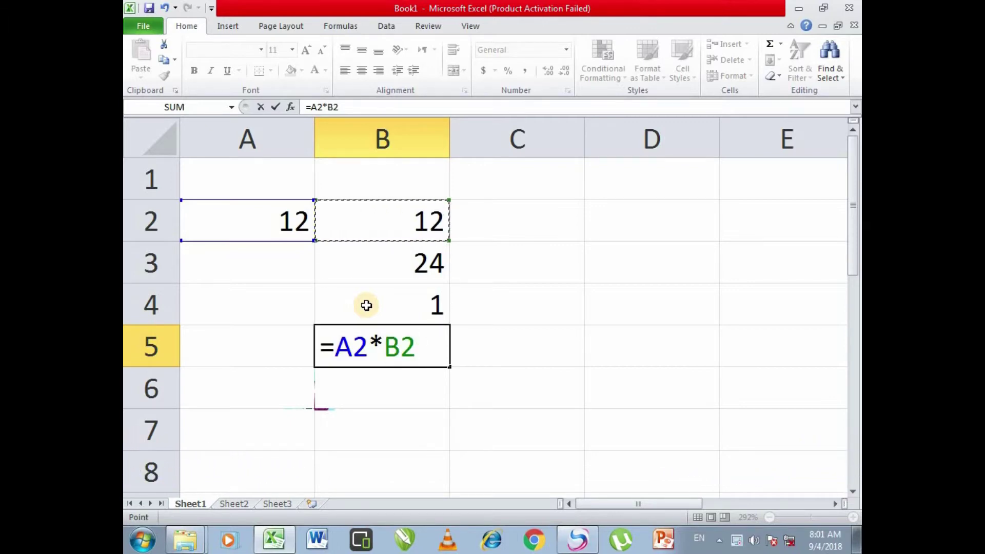
{"action": "key", "text": "Return"}
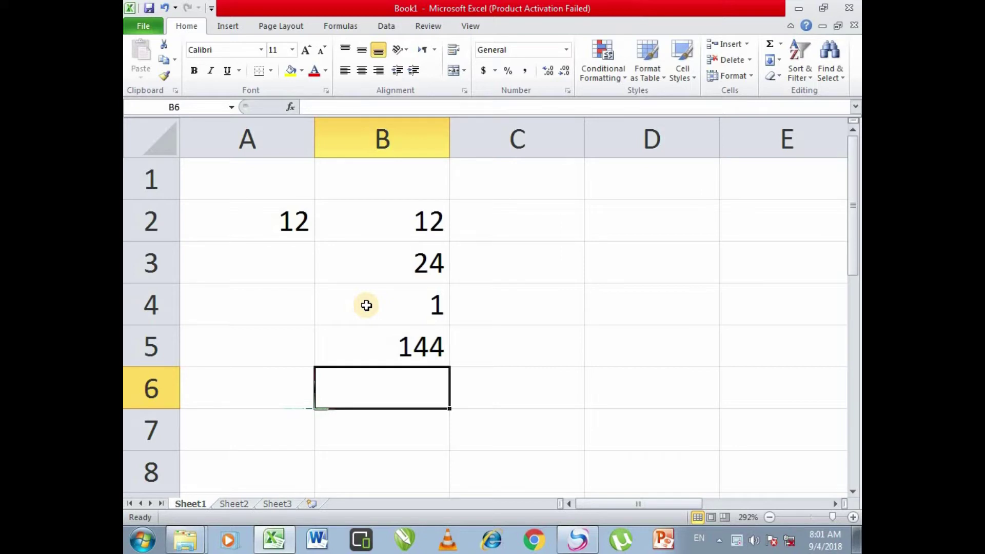
Subtract the second number from the first in cell B6 with the formula =A2-B2
{"action": "type", "text": "="}
{"action": "key", "text": "Up"}
{"action": "key", "text": "Up"}
{"action": "key", "text": "Up"}
{"action": "key", "text": "Up"}
{"action": "key", "text": "Left"}
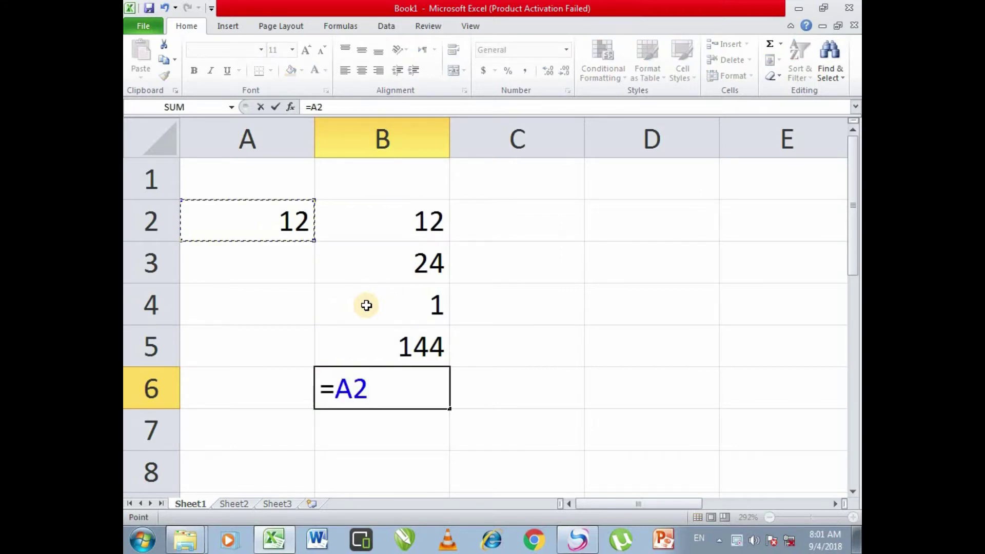
{"action": "type", "text": "_"}
{"action": "key", "text": "BackSpace"}
{"action": "type", "text": "-"}
{"action": "key", "text": "Up"}
{"action": "key", "text": "Up"}
{"action": "key", "text": "Up"}
{"action": "key", "text": "Up"}
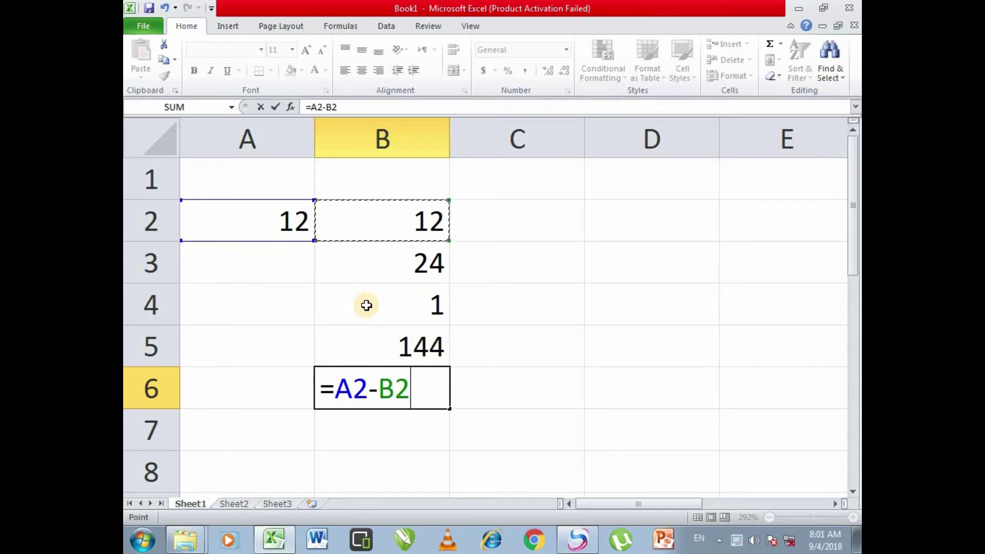
{"action": "key", "text": "Return"}
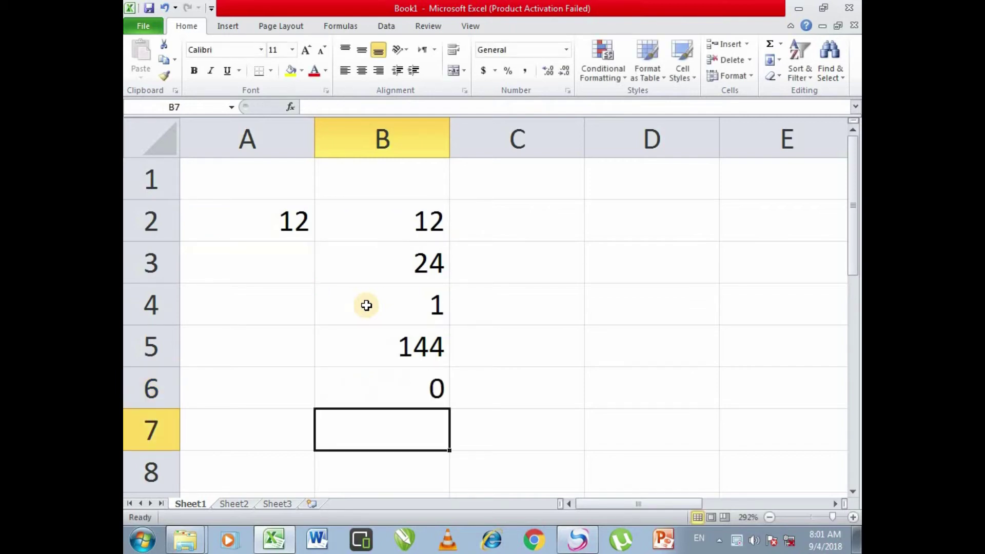